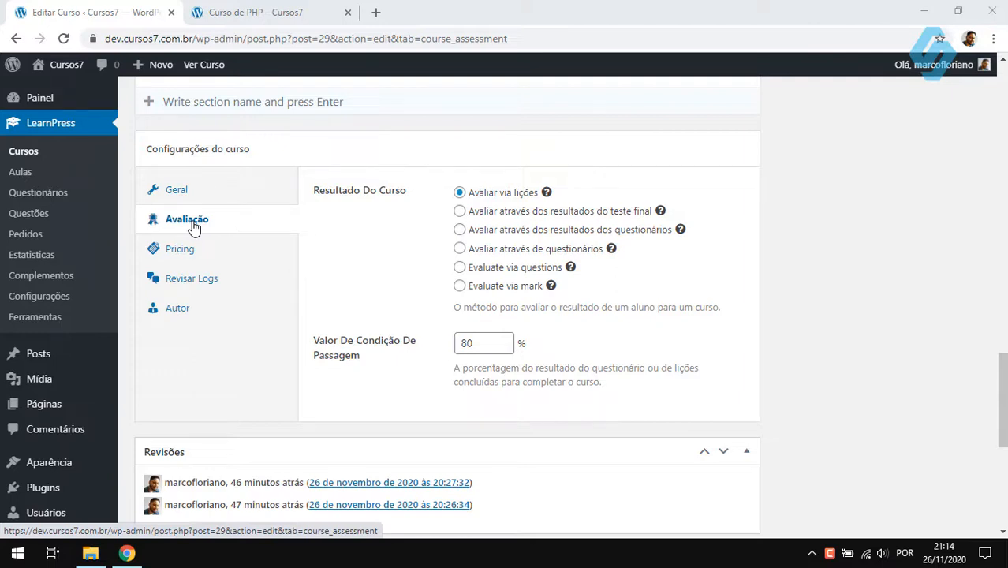
Look over the course's chapters, lessons and quizzes, and open the list of quizzes.
left_click_drag(1000, 398, 1000, 309)
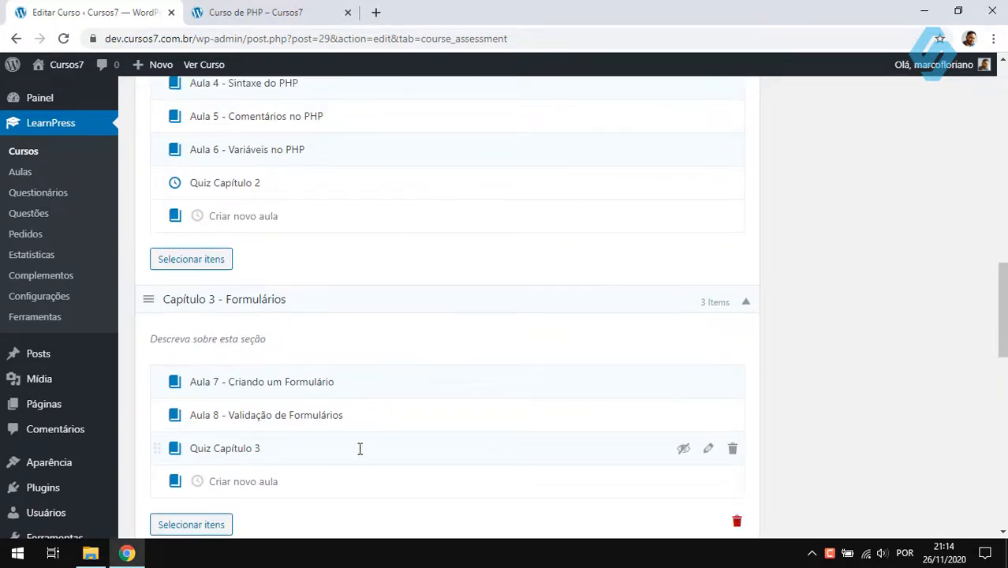
scroll(361, 400, "up", 2)
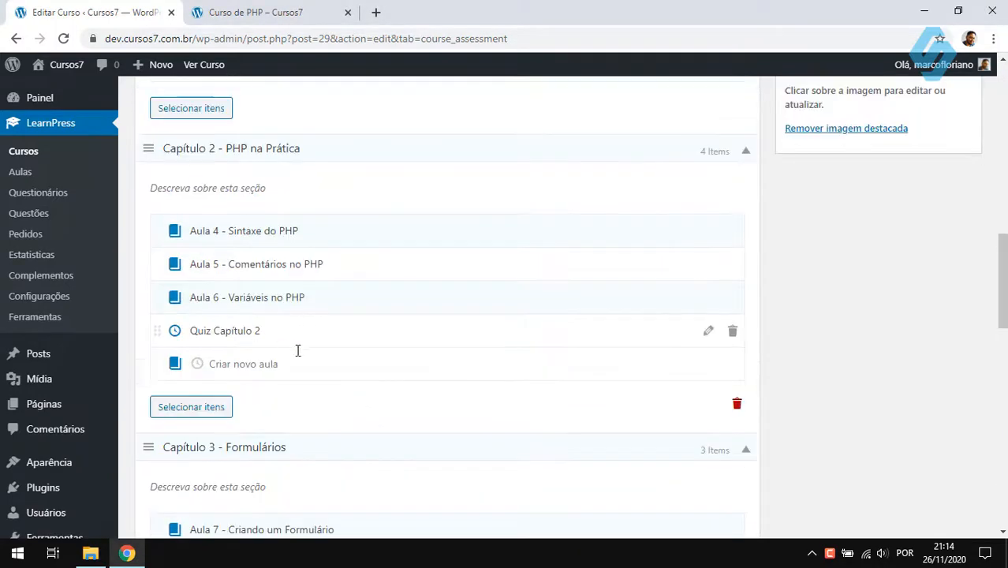
scroll(298, 350, "up", 2)
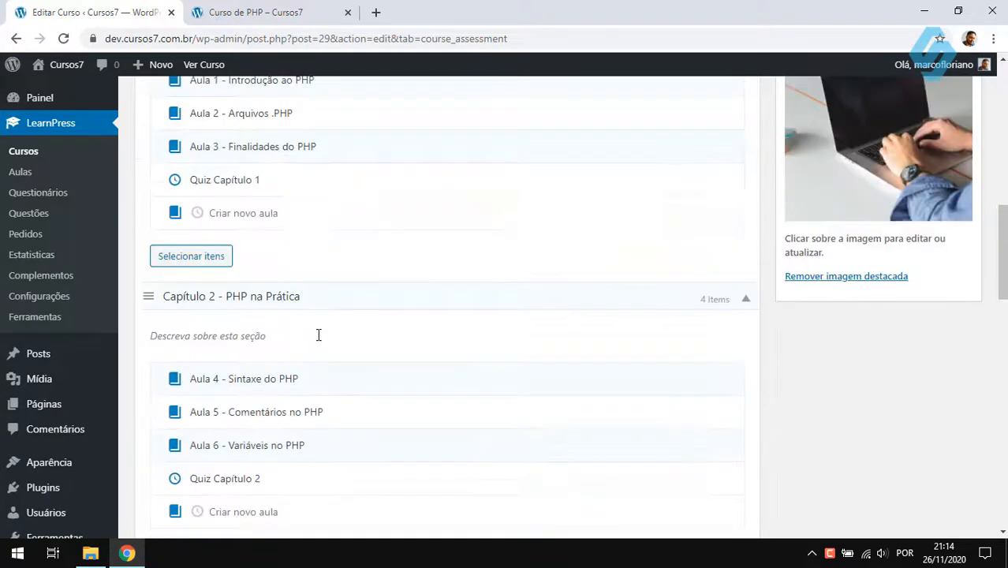
left_click(34, 199)
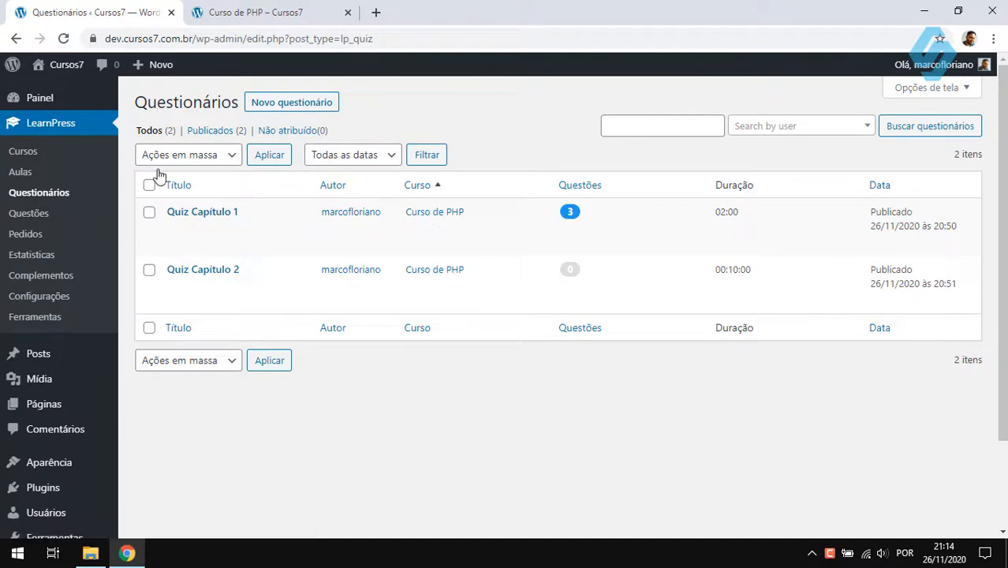
Check the questions in the question bank and return to the list of quizzes.
left_click(35, 217)
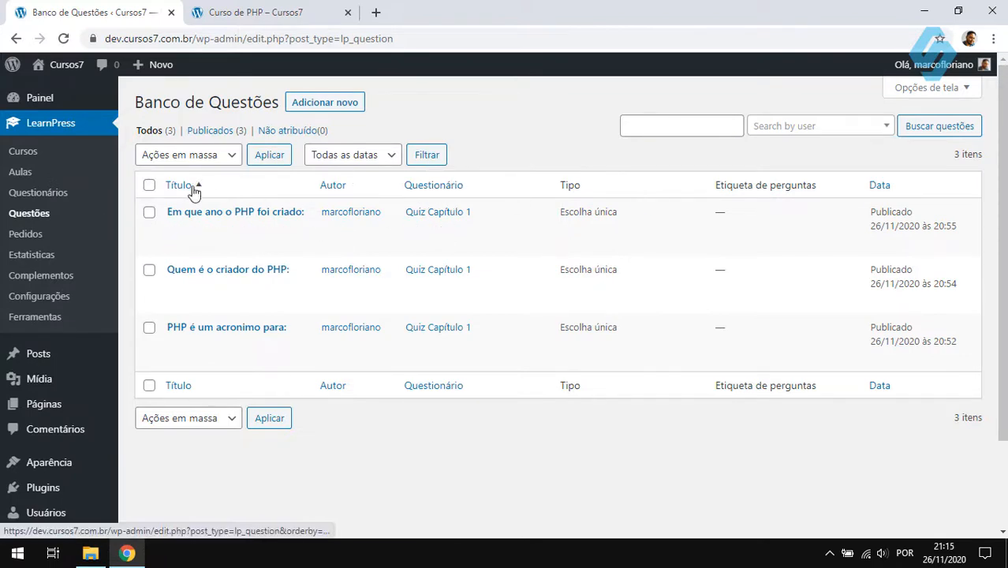
left_click(231, 155)
left_click(220, 228)
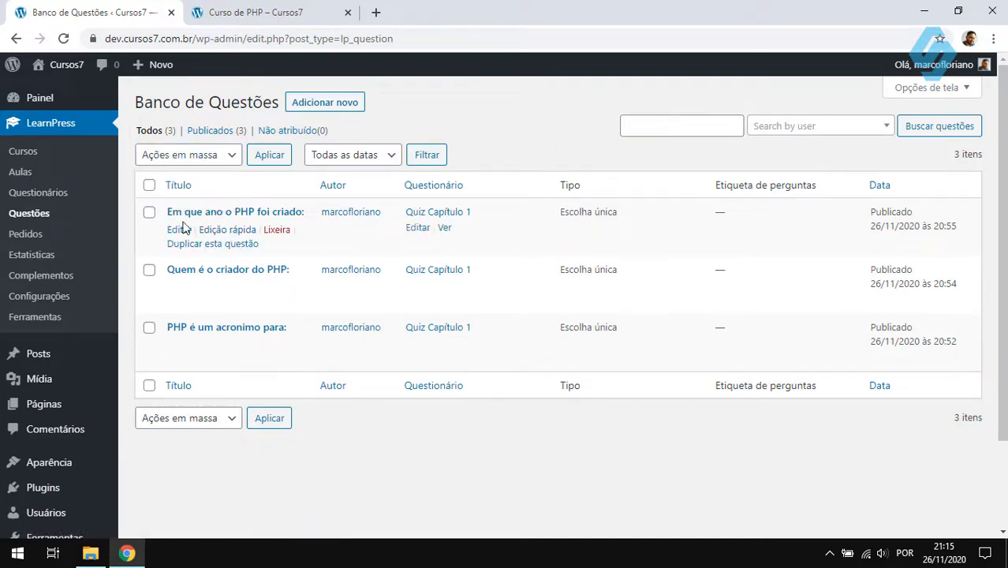
left_click(24, 197)
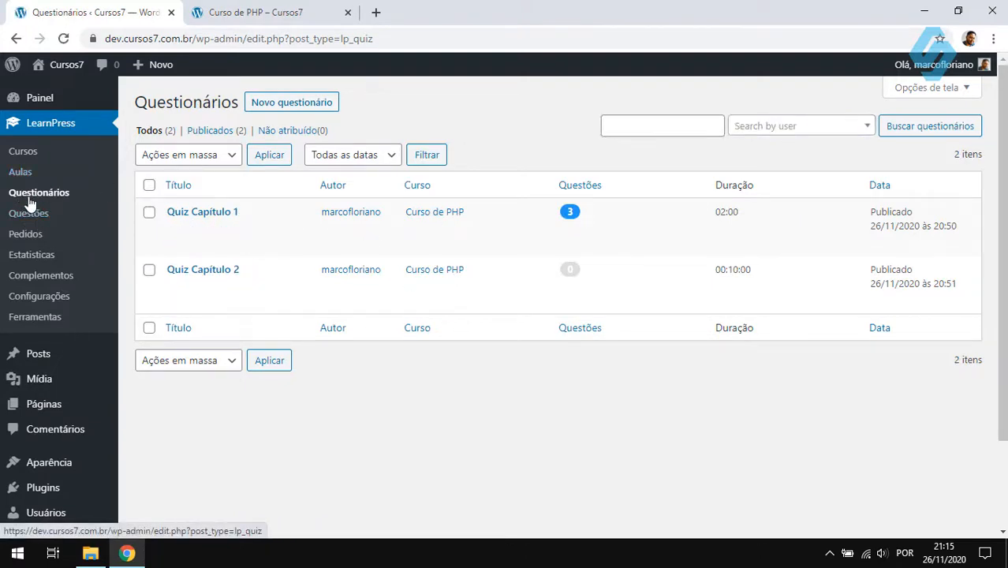
Open the Curso de PHP course for editing and show its Avaliação settings.
left_click(35, 156)
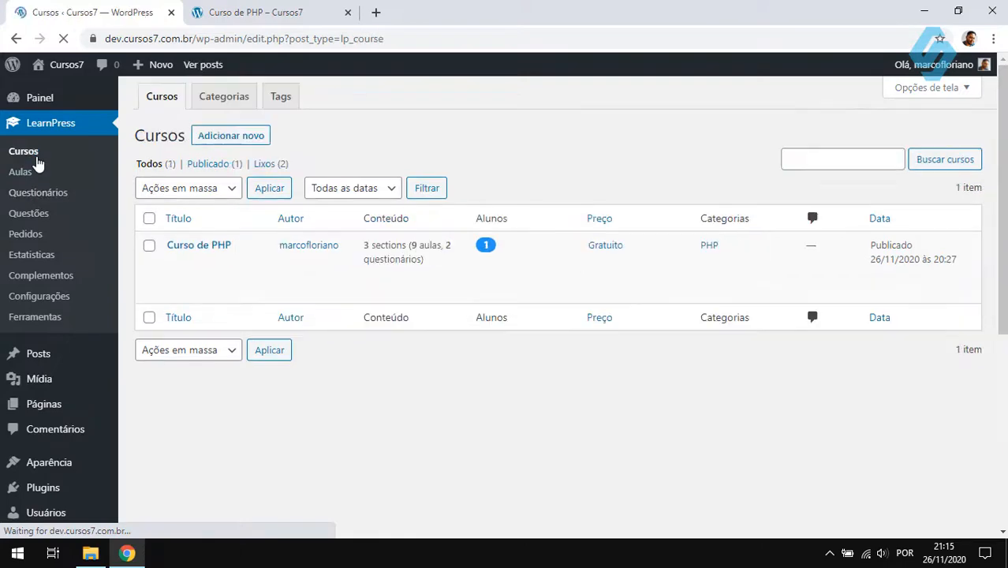
left_click(181, 262)
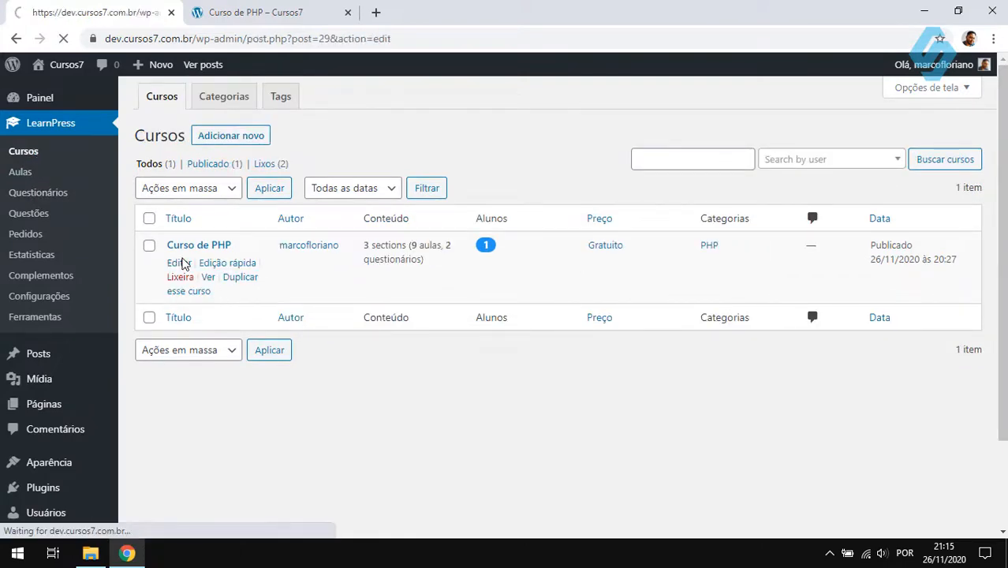
scroll(818, 228, "down", 15)
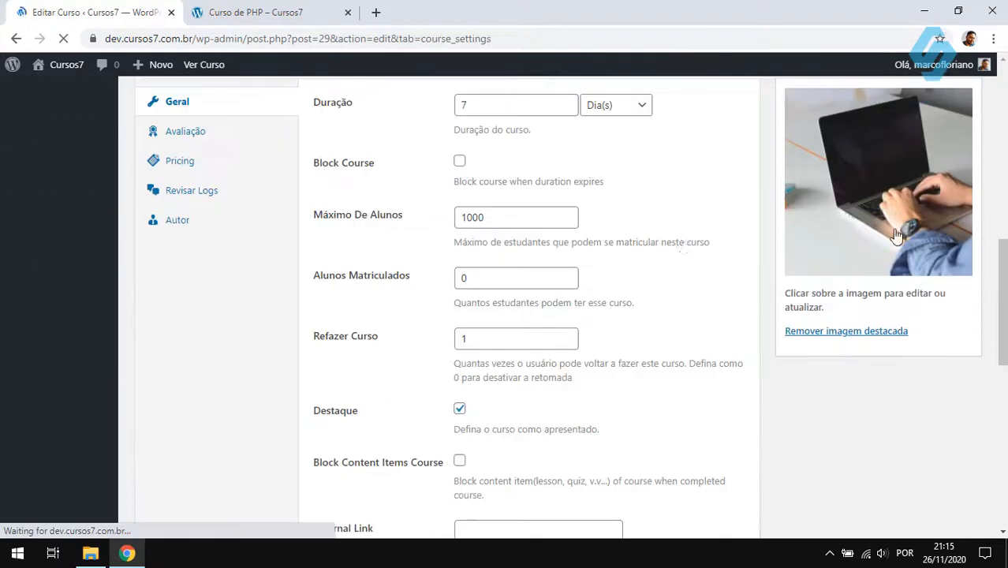
scroll(209, 295, "down", 6)
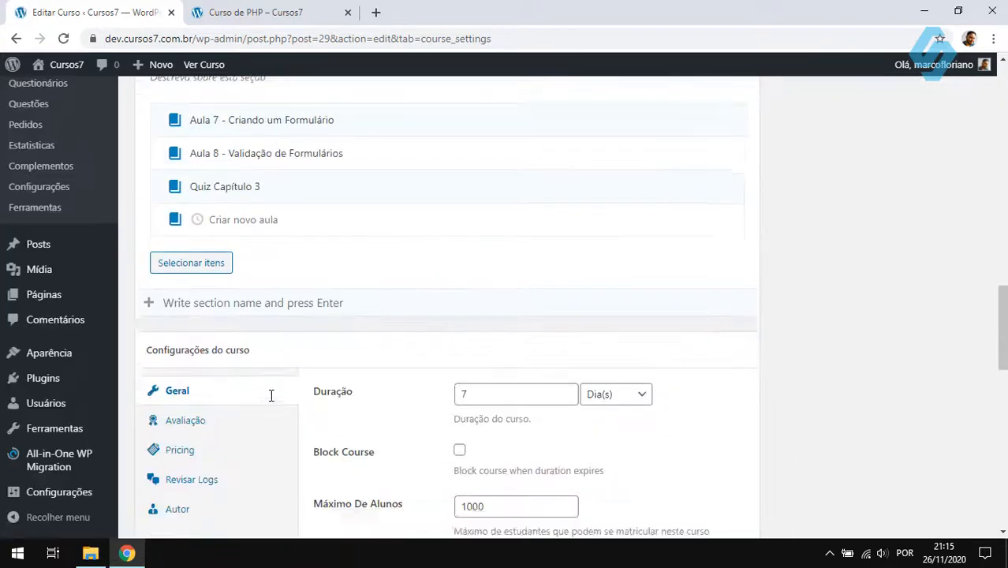
scroll(270, 395, "down", 3)
left_click(191, 198)
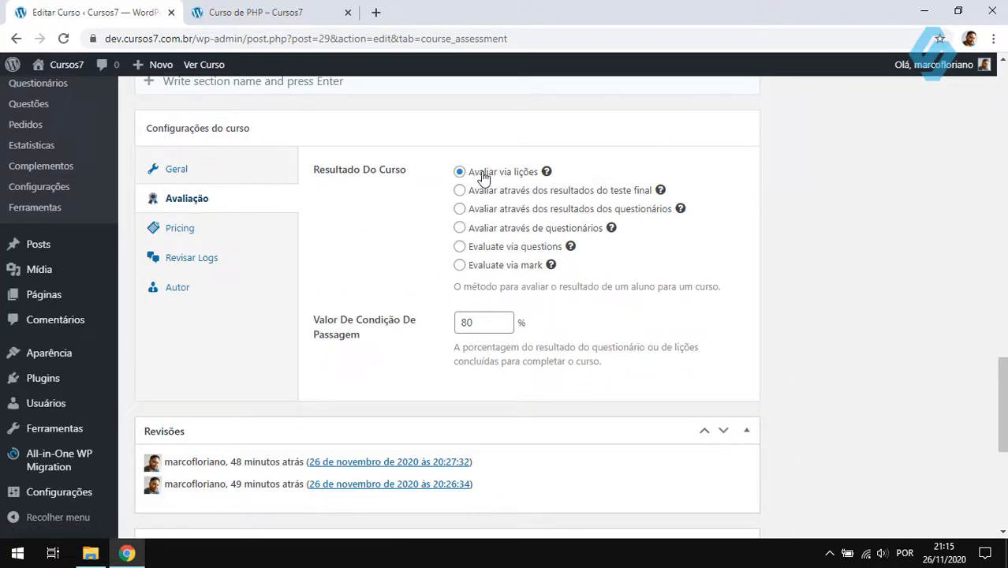
mouse_move(554, 180)
Check the completed lessons and the course result progress on the published Curso de PHP page.
left_click(320, 11)
scroll(562, 349, "down", 8)
scroll(505, 331, "down", 4)
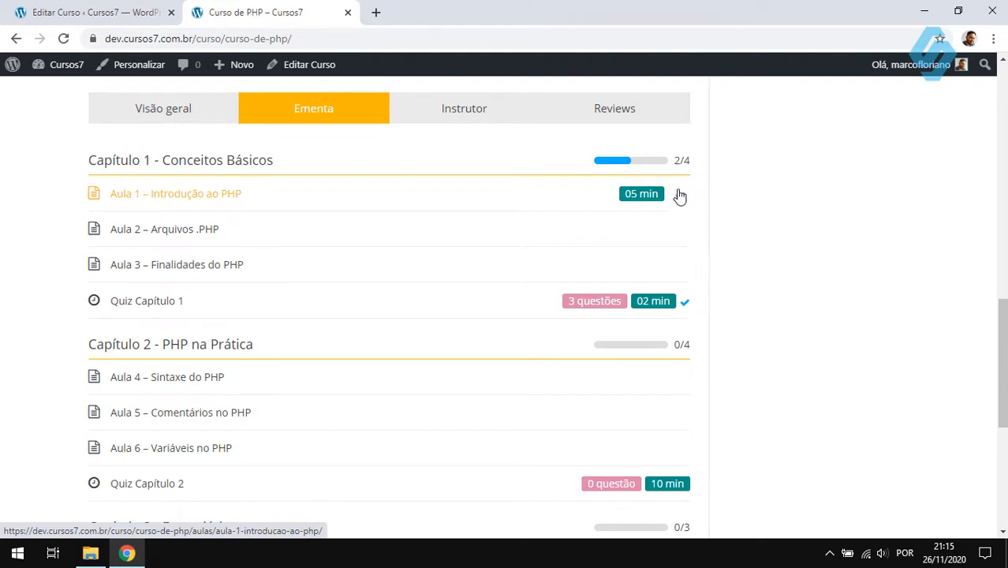
scroll(387, 182, "up", 2)
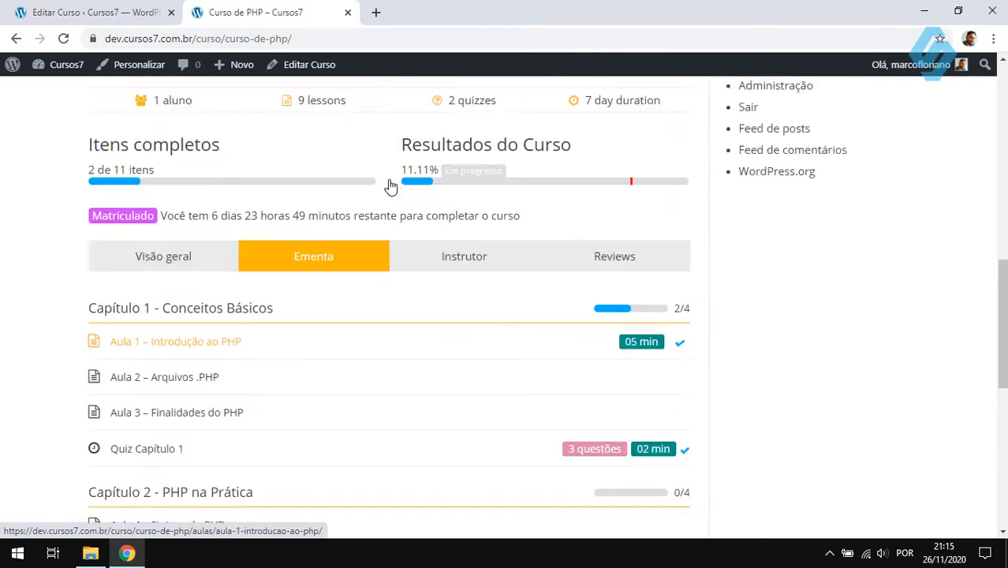
scroll(452, 189, "up", 1)
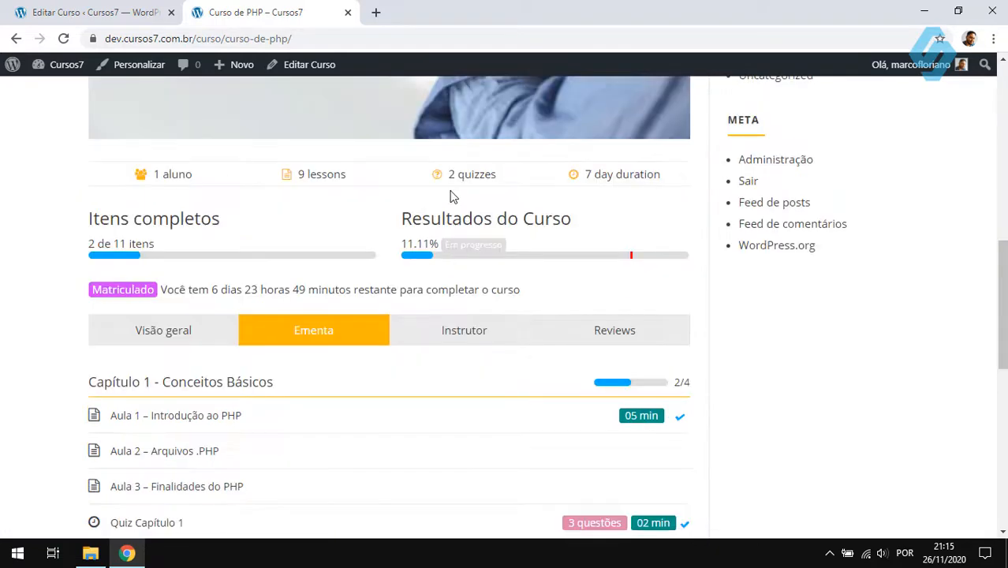
Read the help note for "Avaliar via lições" and compare it with the result on the published course page.
left_click(130, 8)
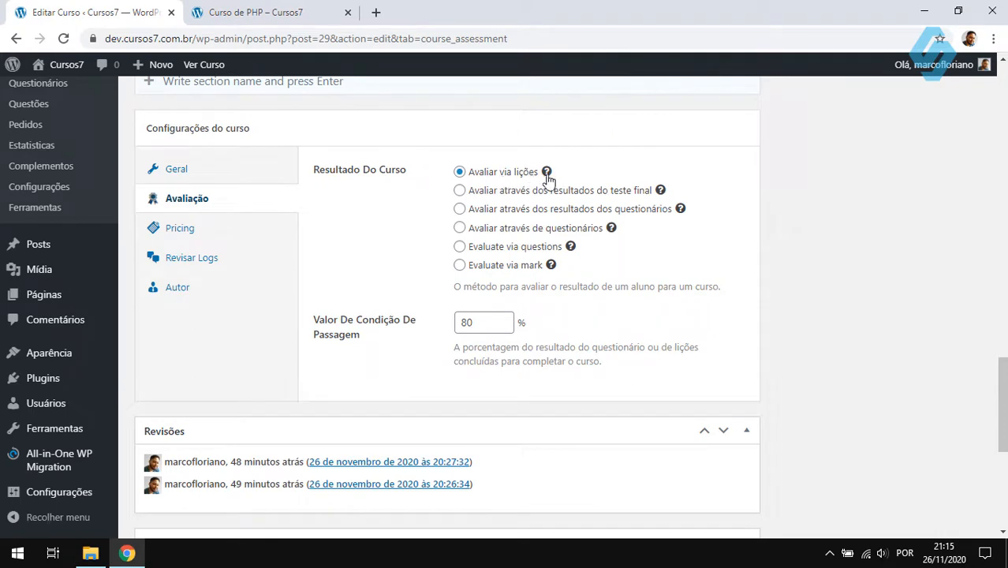
mouse_move(548, 176)
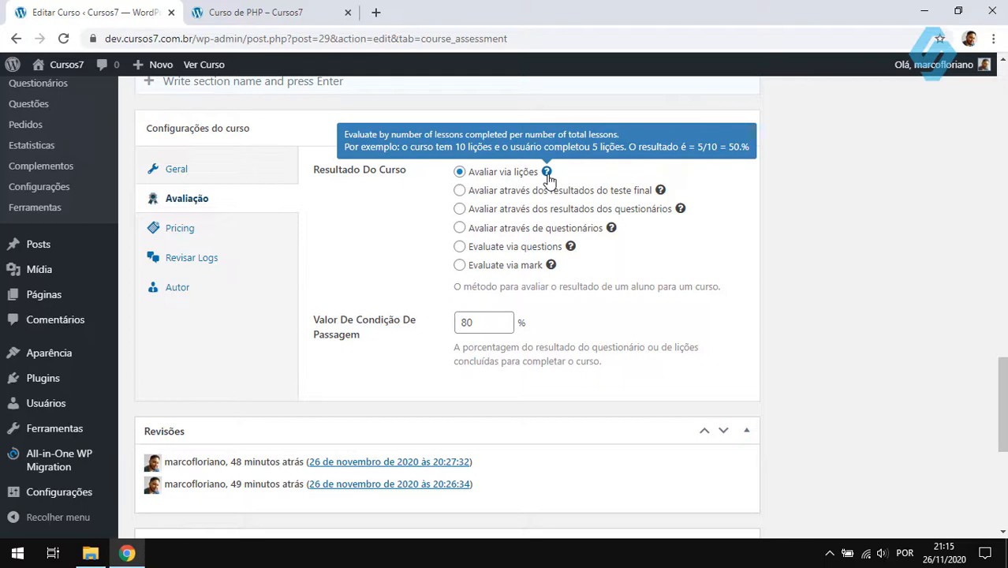
left_click(292, 6)
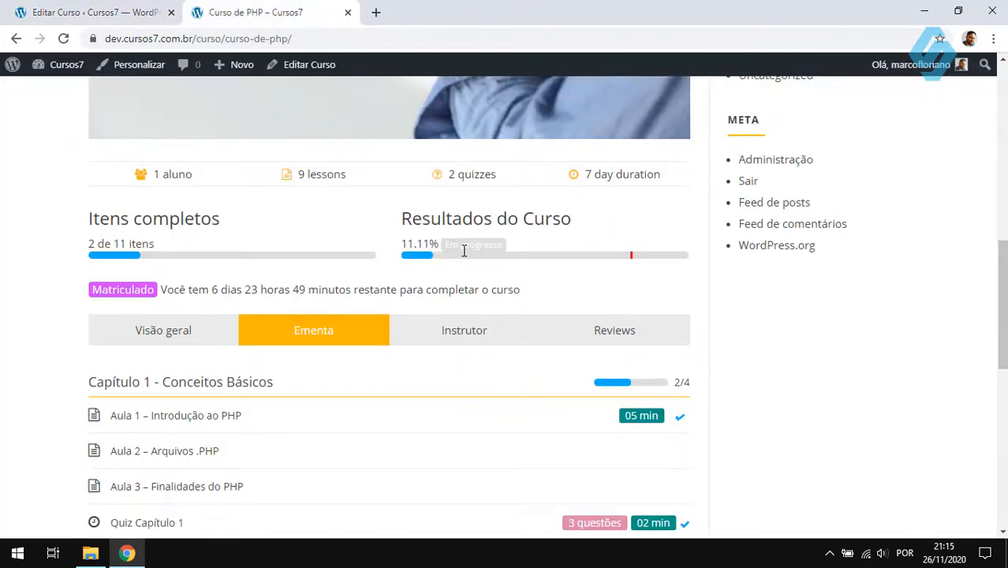
Compare the course's passing condition value with the result bar and lesson list on the published course page.
left_click(166, 6)
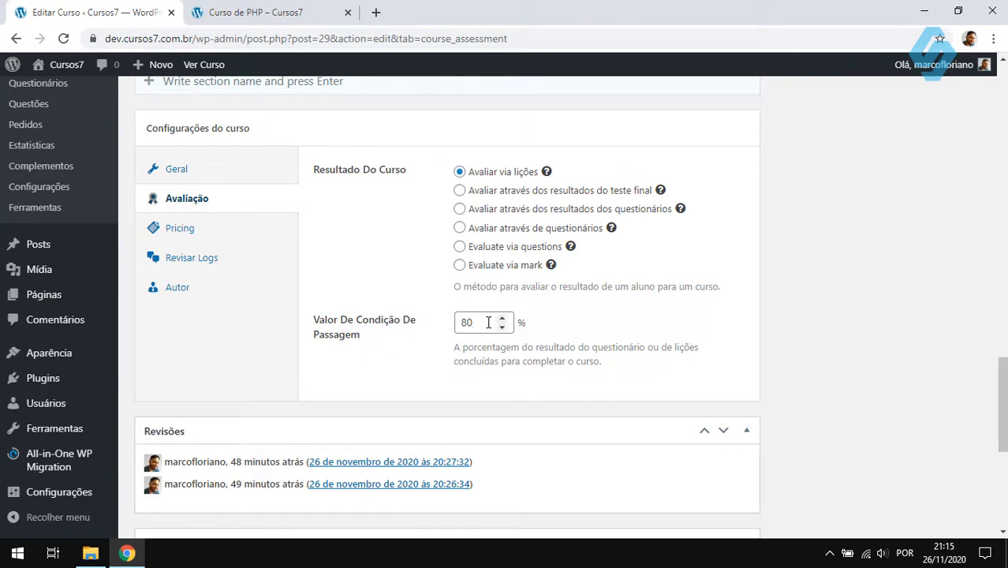
left_click_drag(477, 324, 454, 327)
left_click(299, 7)
scroll(533, 227, "down", 6)
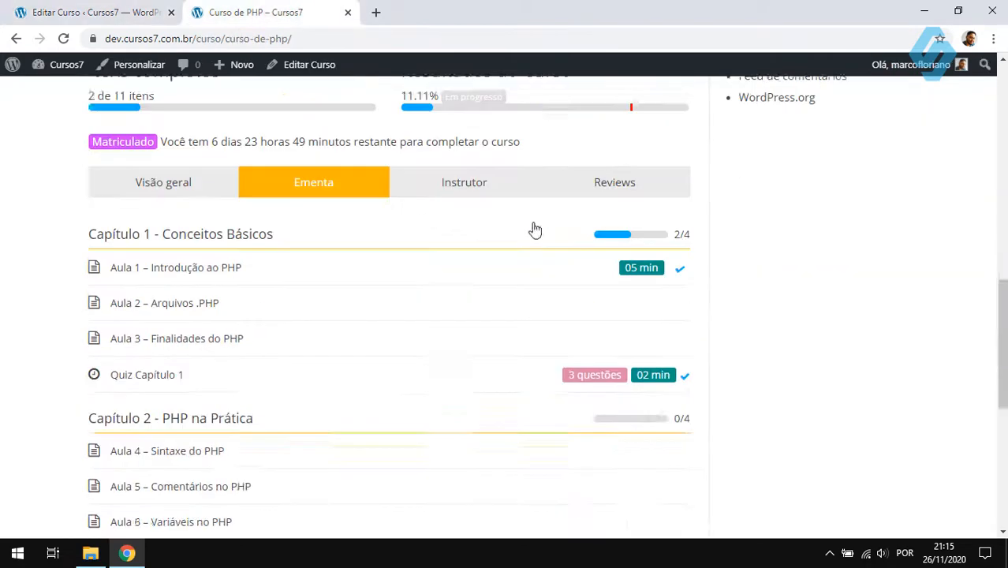
scroll(426, 339, "up", 6)
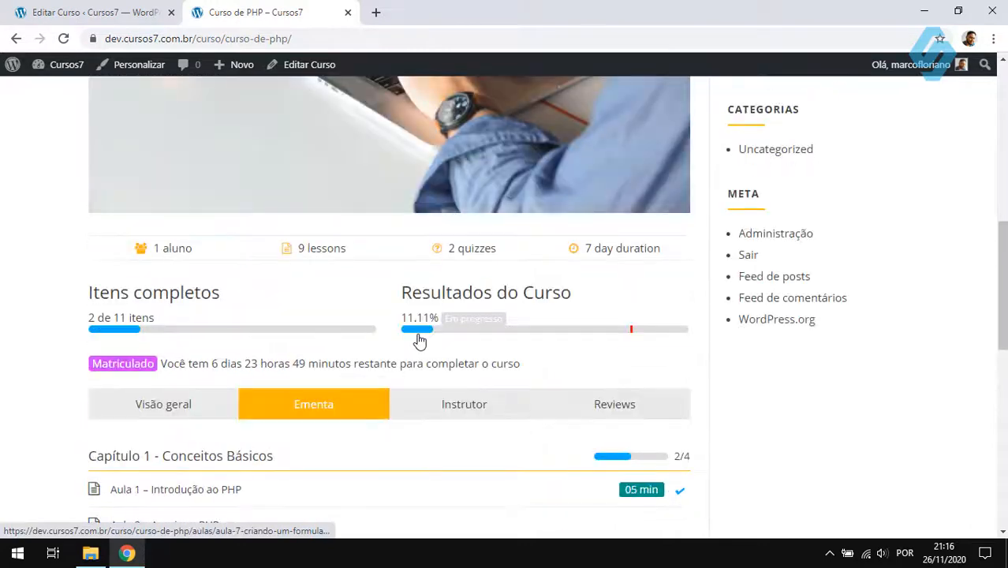
Return to the course's assessment settings and read the help notes for evaluation by quiz results and by final test.
left_click(116, 9)
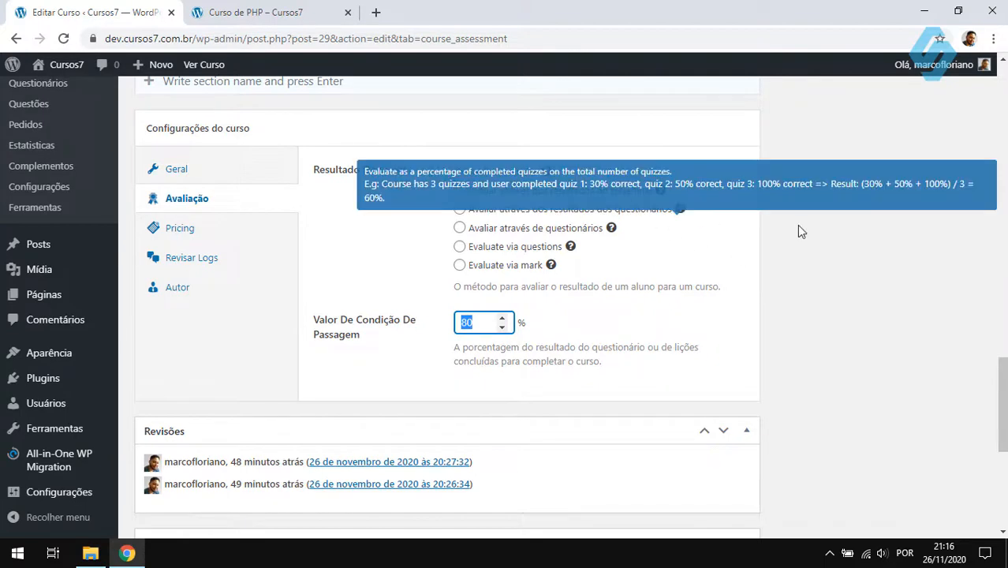
left_click(784, 273)
mouse_move(657, 195)
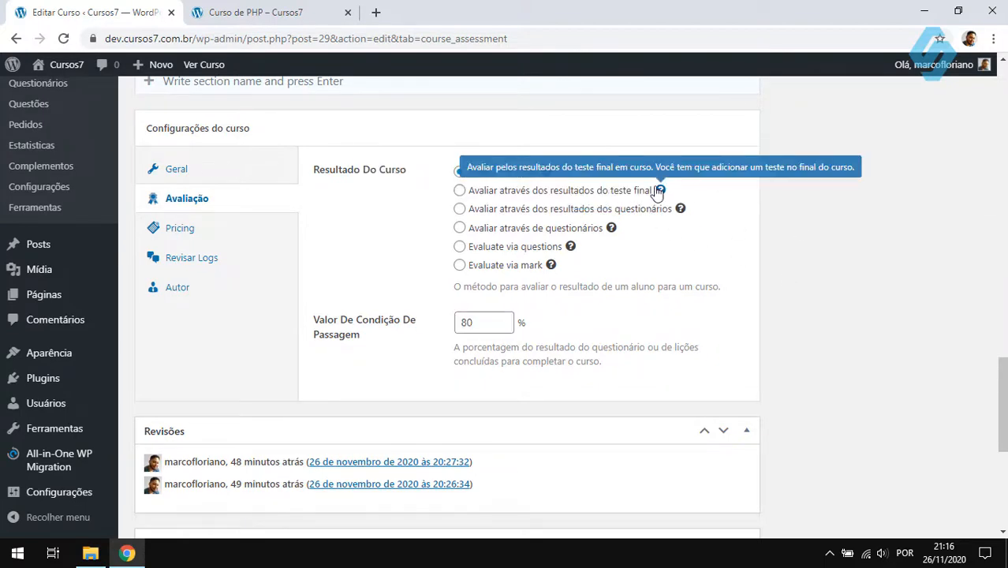
Examine the quizzes at the end of each chapter in the course curriculum, from Capítulo 1 to Capítulo 3.
scroll(365, 251, "up", 7)
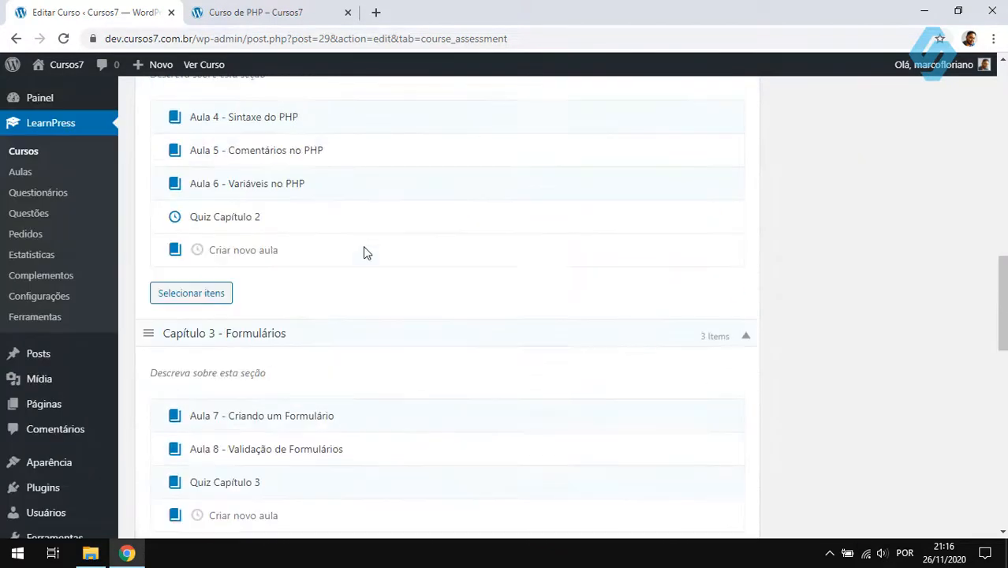
scroll(365, 251, "up", 4)
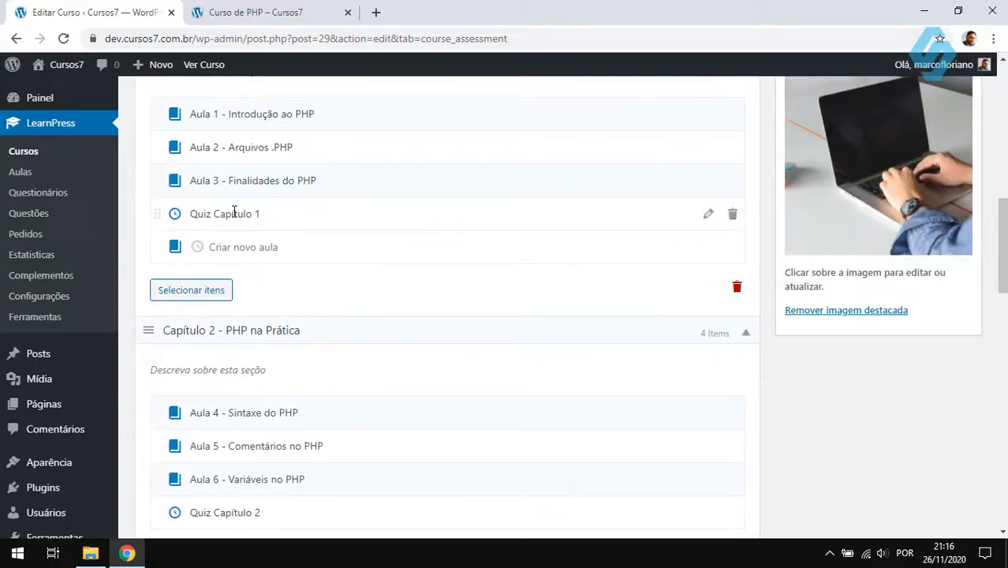
scroll(279, 219, "up", 1)
scroll(304, 325, "down", 4)
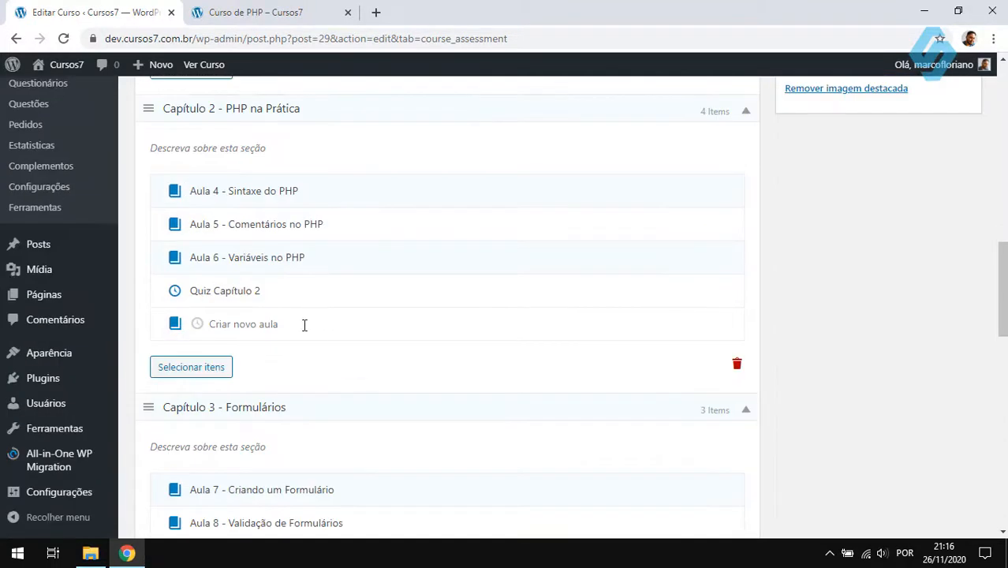
scroll(302, 325, "up", 3)
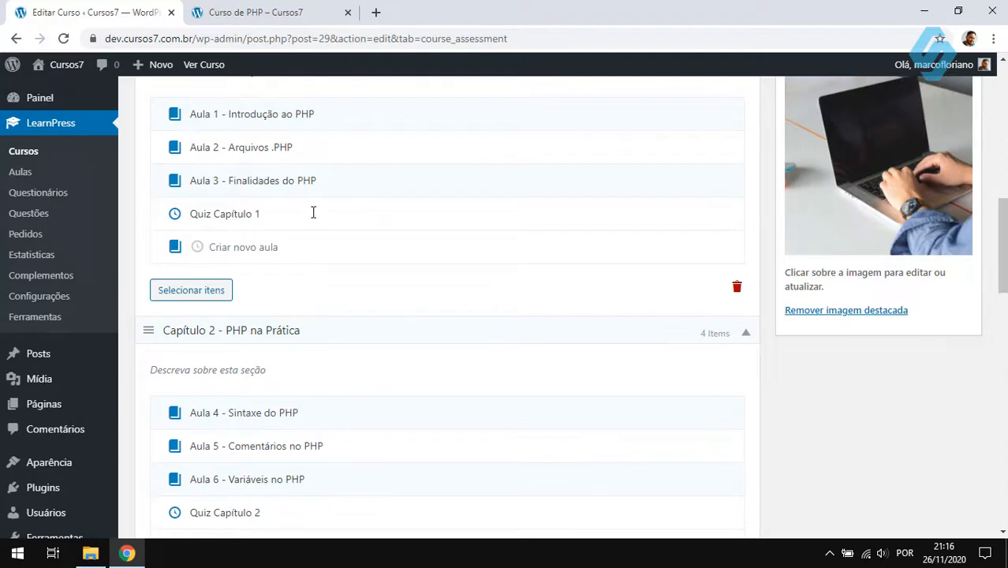
scroll(273, 209, "down", 3)
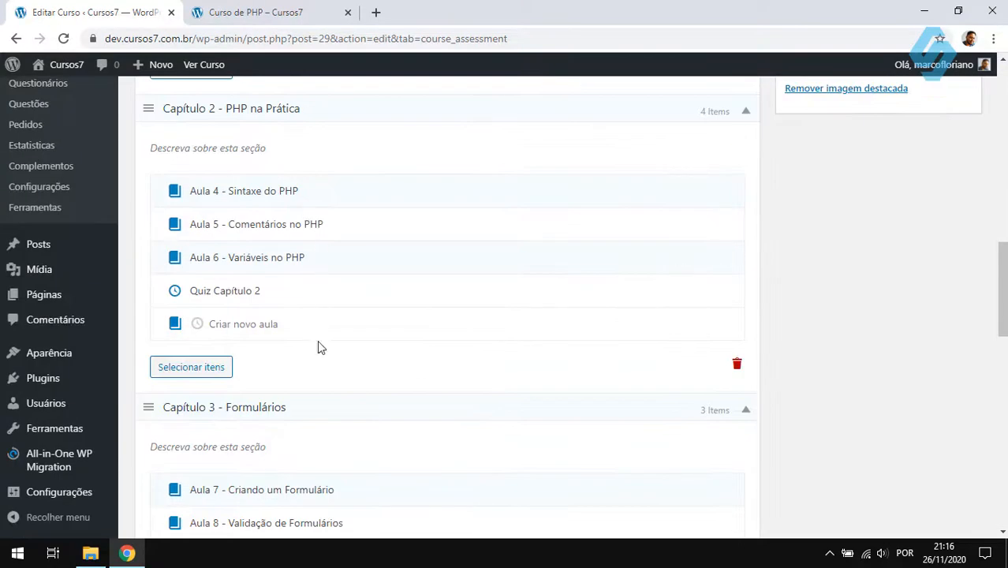
scroll(317, 347, "down", 2)
scroll(296, 289, "down", 2)
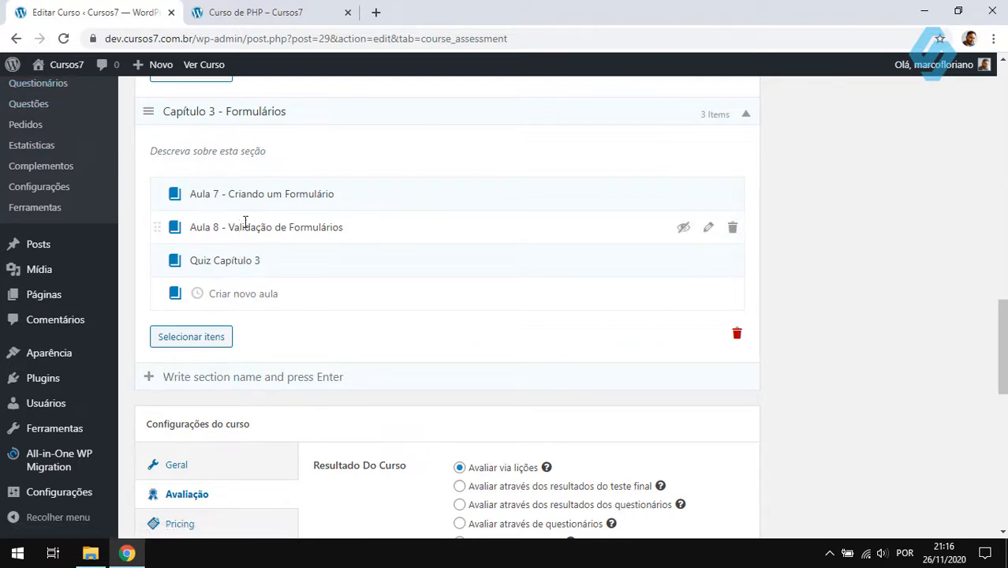
Set the course result to "Avaliar através dos resultados do teste final" with a passing grade of 60%.
scroll(547, 322, "down", 2)
left_click(527, 341)
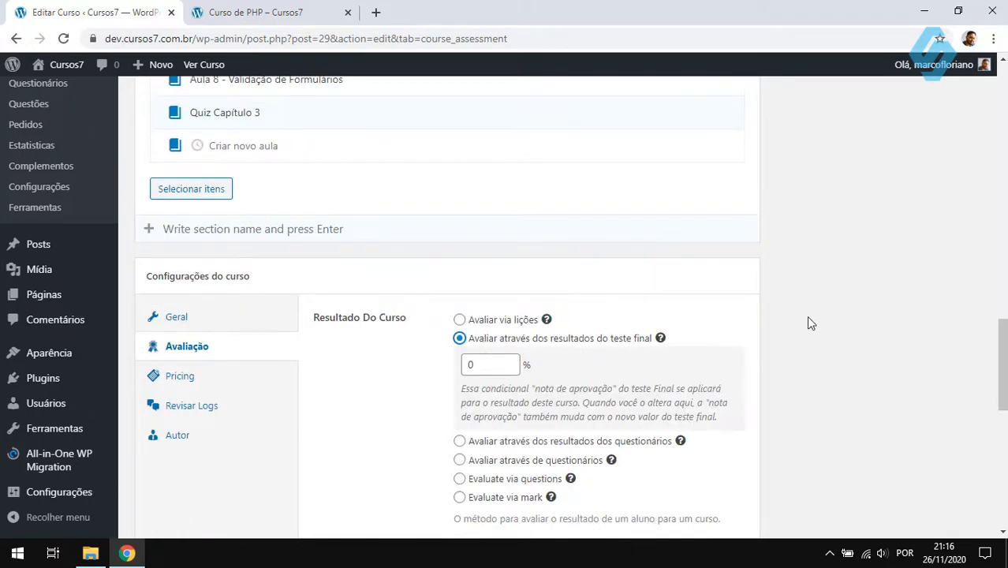
scroll(614, 299, "down", 1)
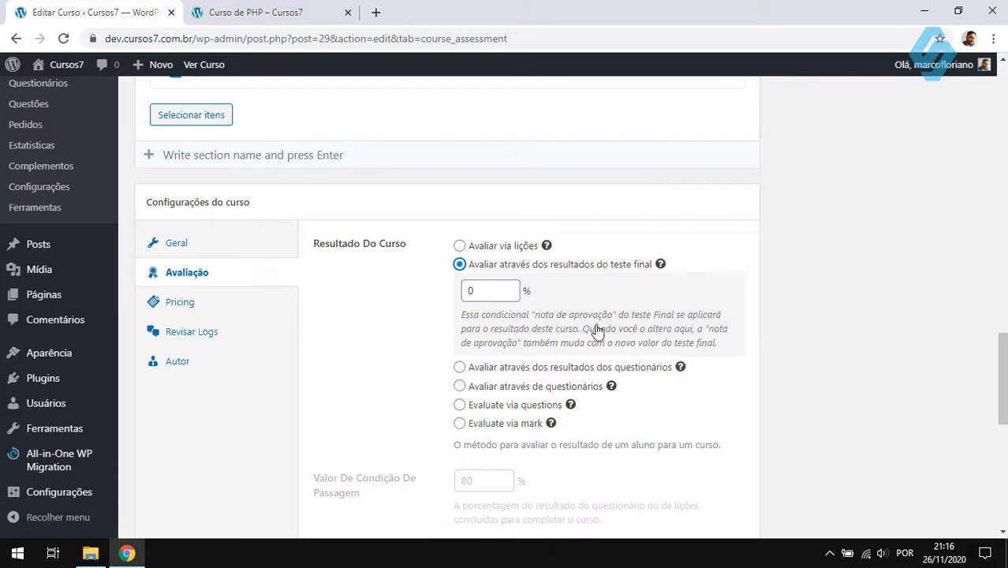
left_click(475, 292)
scroll(322, 281, "up", 5)
scroll(337, 336, "down", 4)
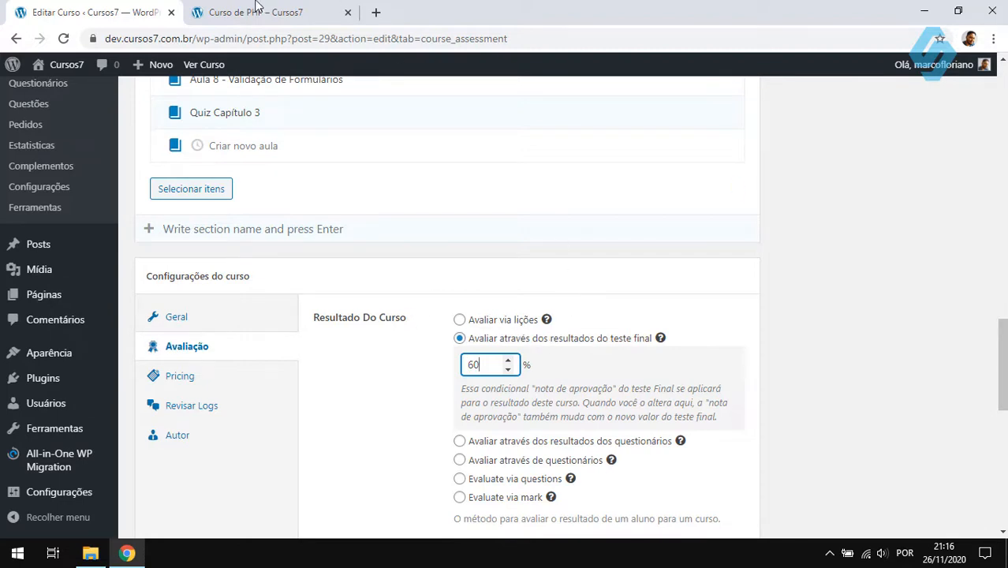
scroll(612, 298, "down", 1)
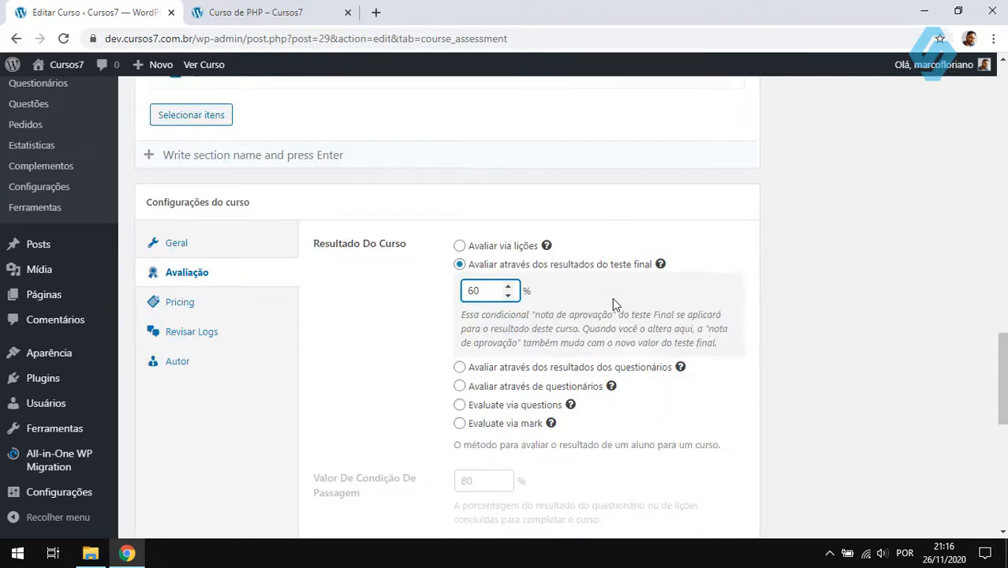
Set the course result to "Avaliar através dos resultados dos questionários".
left_click(504, 369)
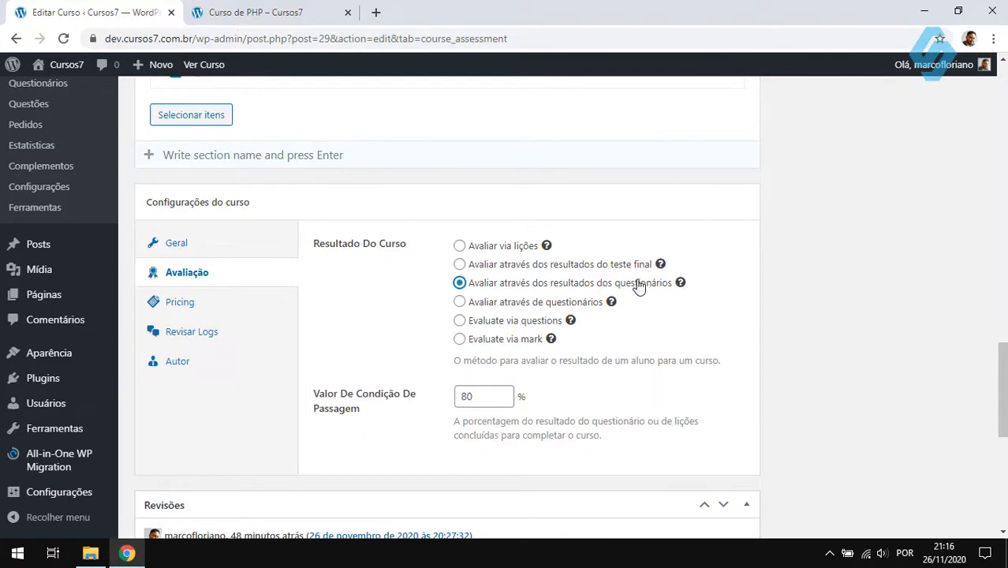
scroll(402, 302, "up", 5)
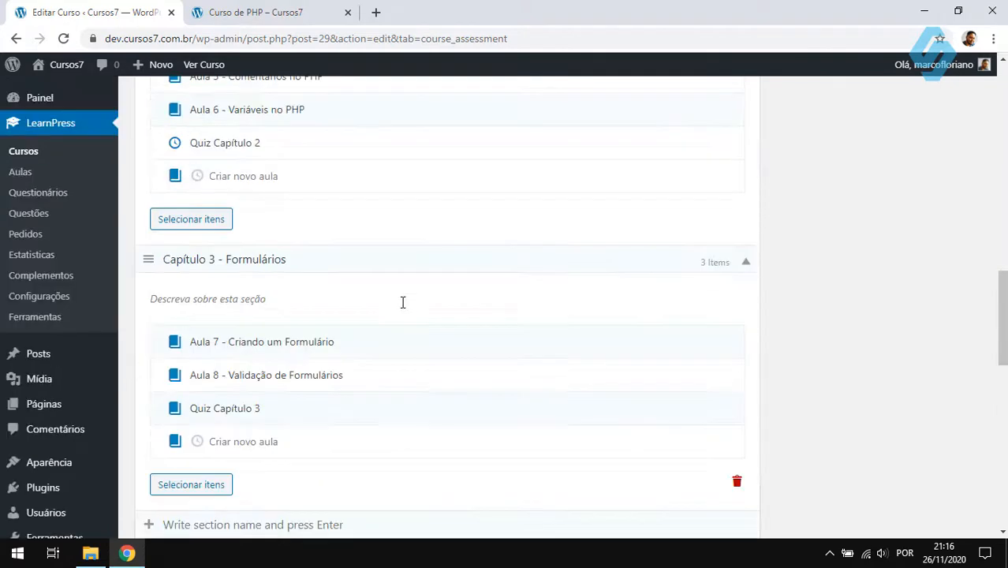
Check the chapter quizzes in the curriculum and set the course's passing grade to 60%.
scroll(250, 288, "up", 5)
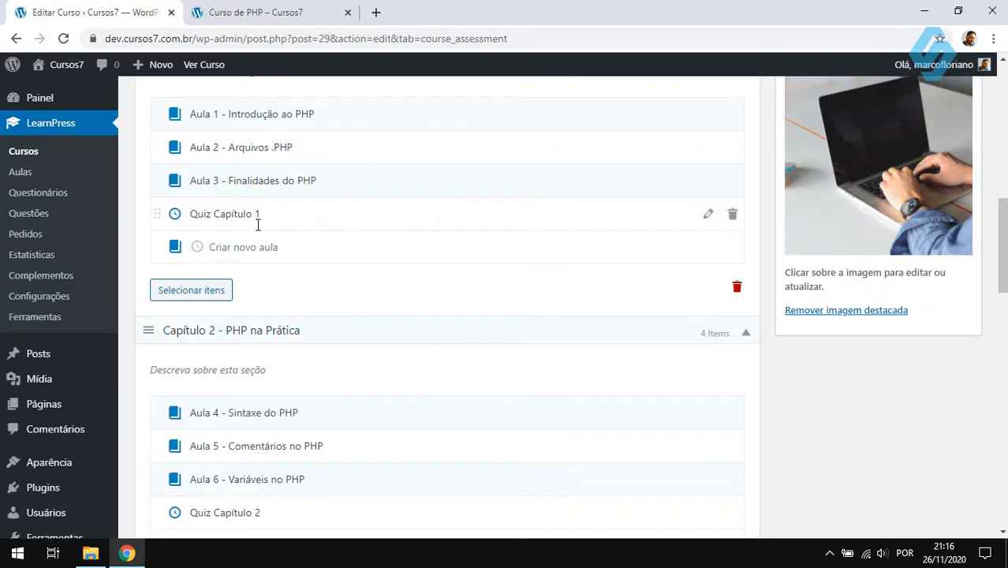
scroll(422, 320, "down", 11)
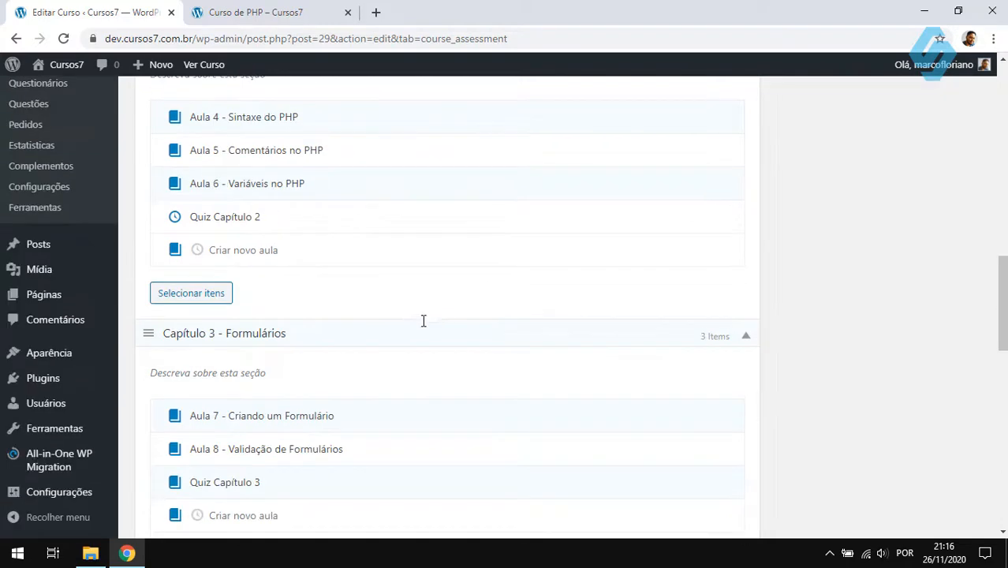
left_click(374, 326)
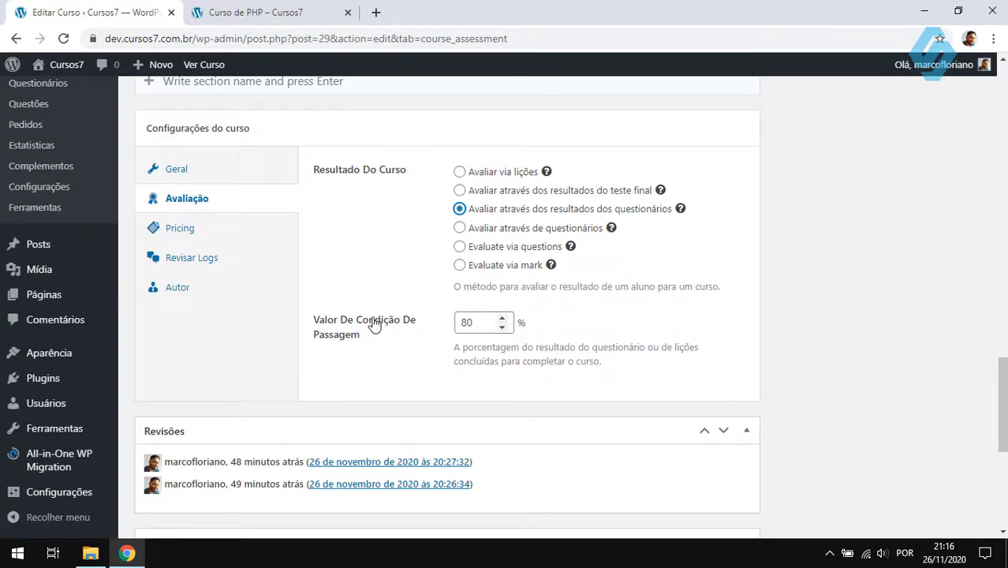
double_click(485, 323)
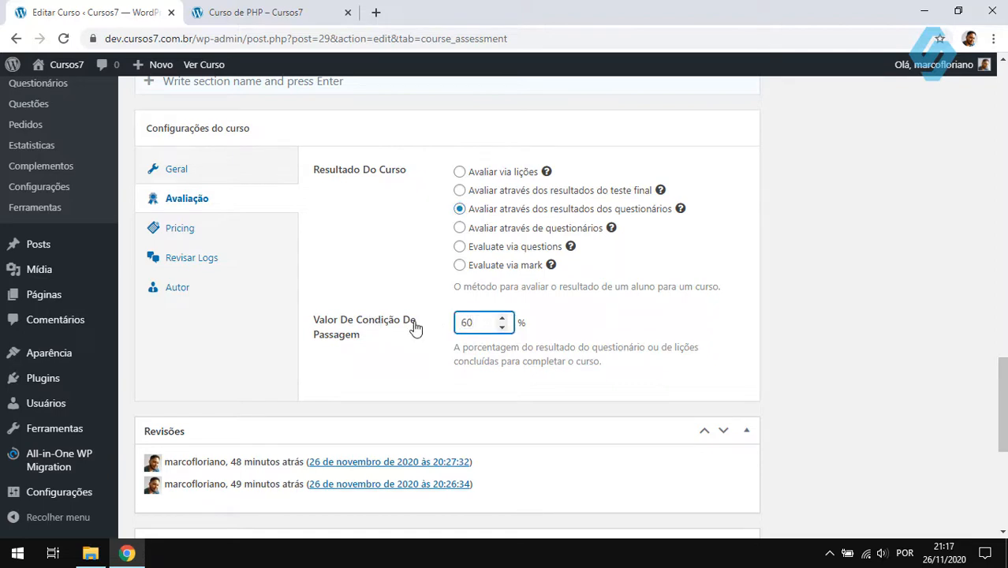
type("60")
Examine the chapter quizzes on the published Curso de PHP page and read the help note for "Evaluate via mark".
left_click(256, 12)
scroll(264, 347, "down", 2)
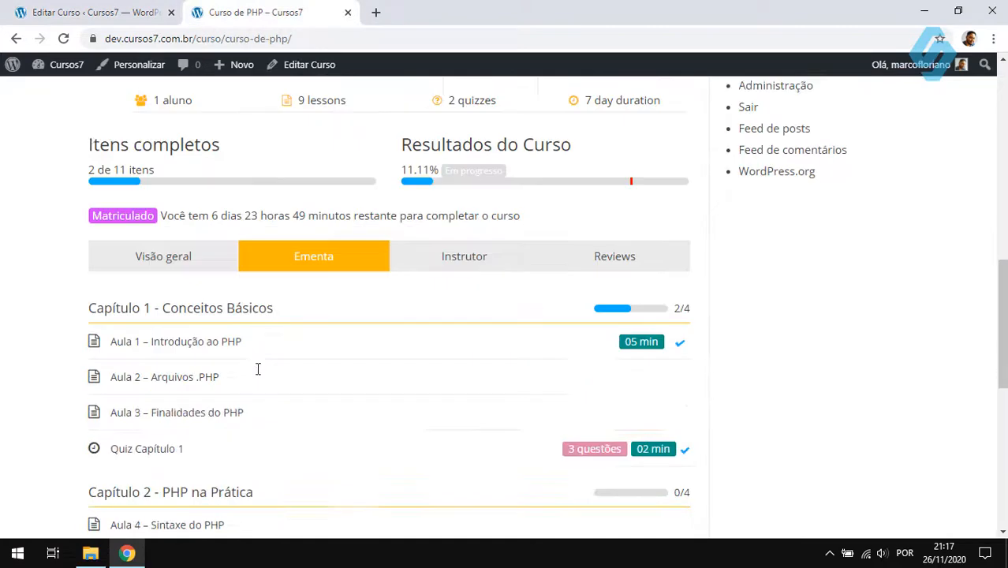
scroll(139, 372, "down", 1)
scroll(182, 388, "down", 3)
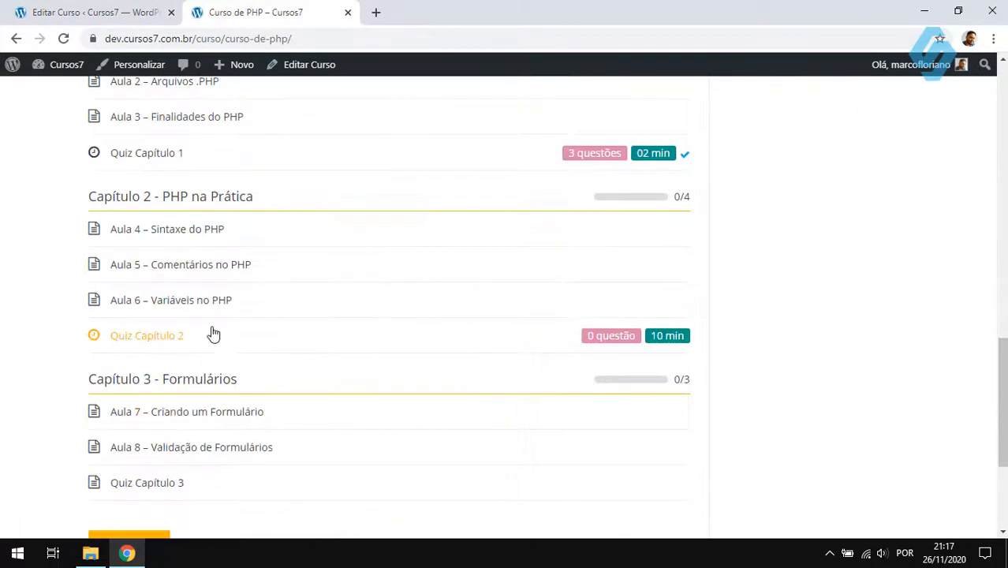
scroll(213, 335, "down", 2)
left_click(140, 11)
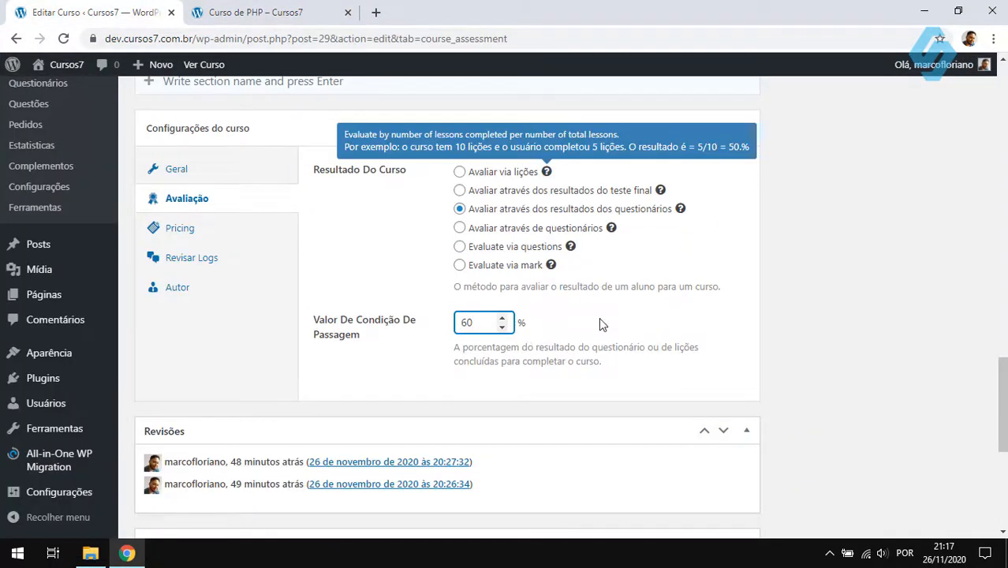
mouse_move(530, 265)
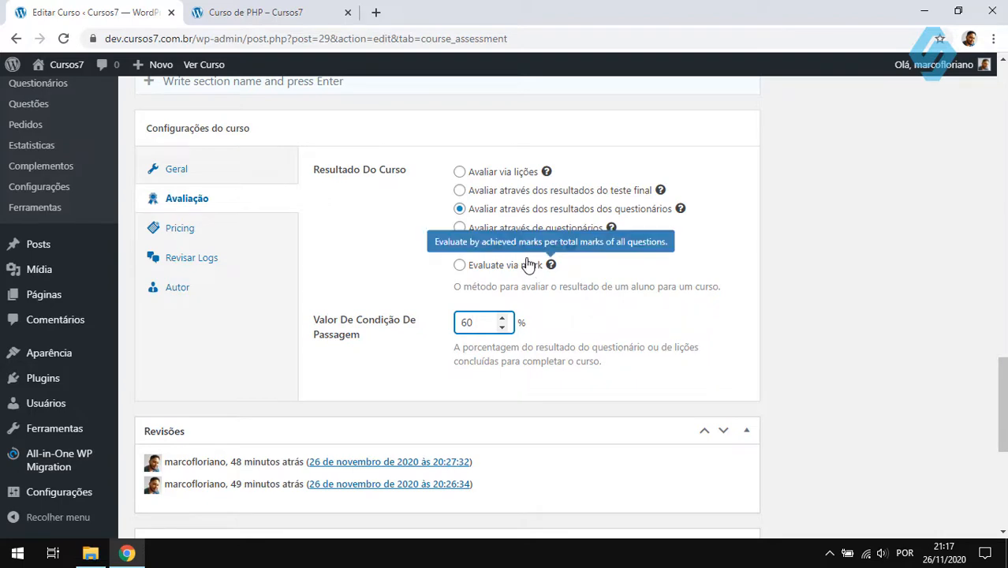
Review the published course's syllabus again, from Capítulo 1 to Quiz Capítulo 3.
left_click(244, 11)
scroll(326, 229, "up", 3)
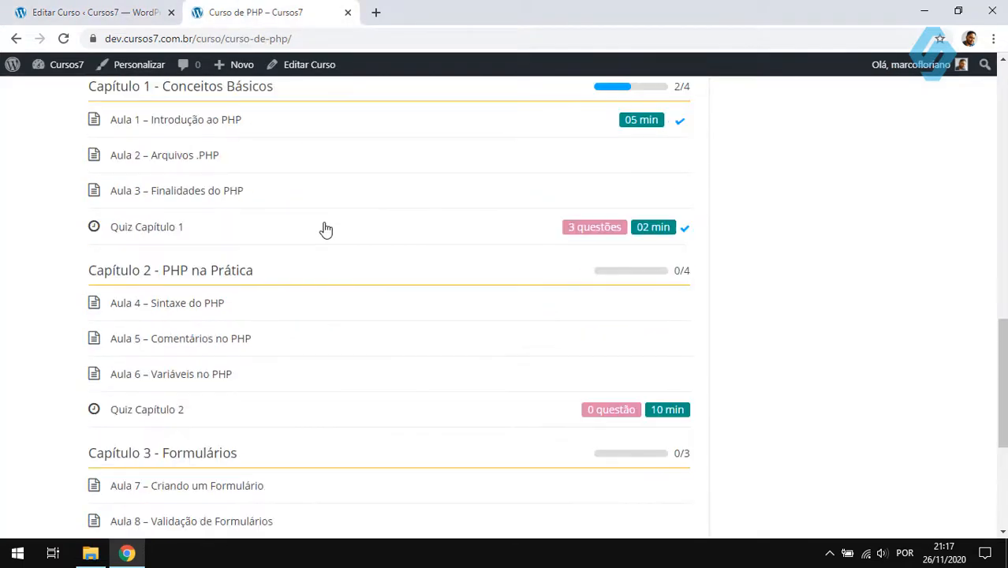
scroll(203, 442, "down", 2)
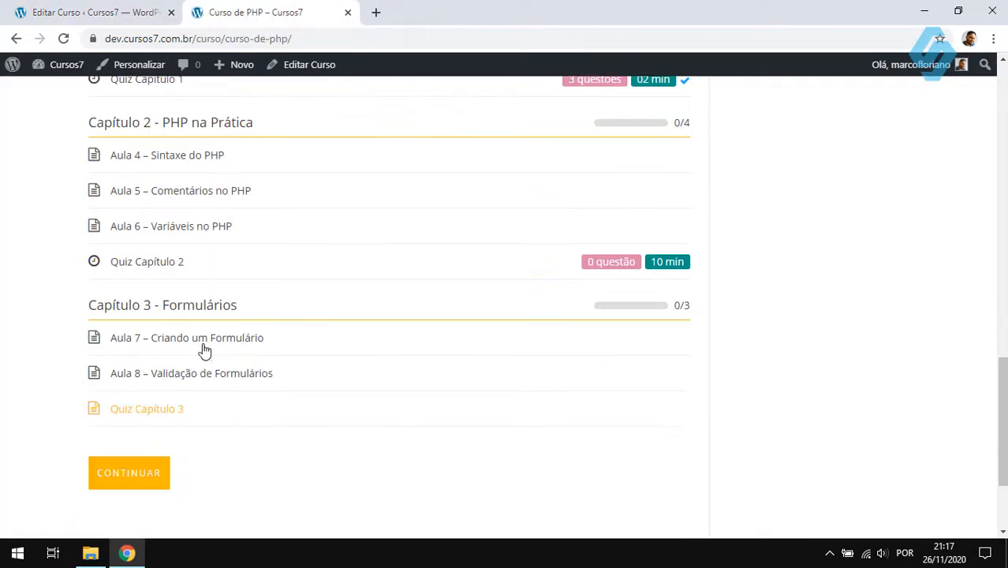
scroll(250, 230, "up", 2)
scroll(144, 296, "down", 4)
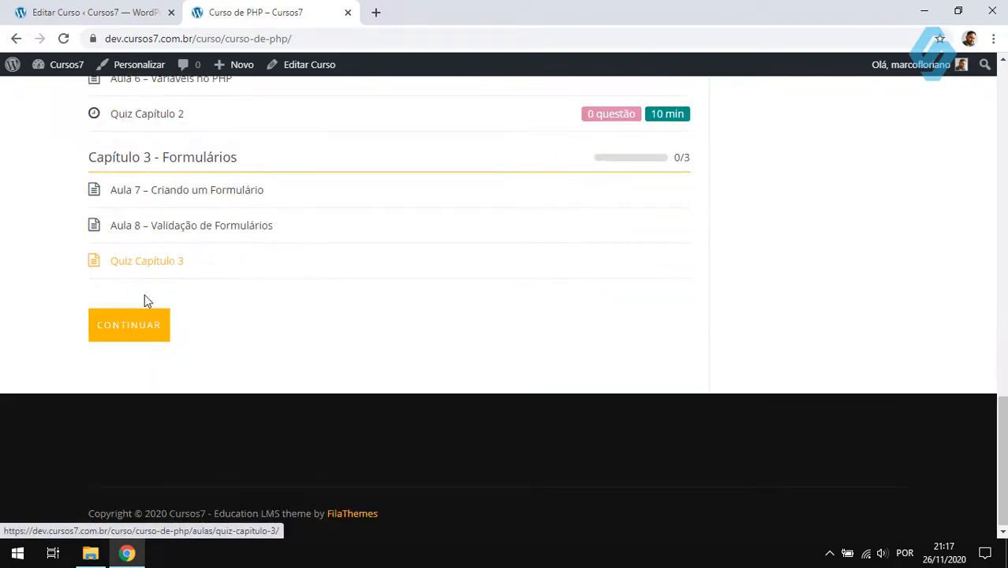
Set the course result to "Avaliar através de questionários" in the assessment settings and read its help note.
left_click(140, 10)
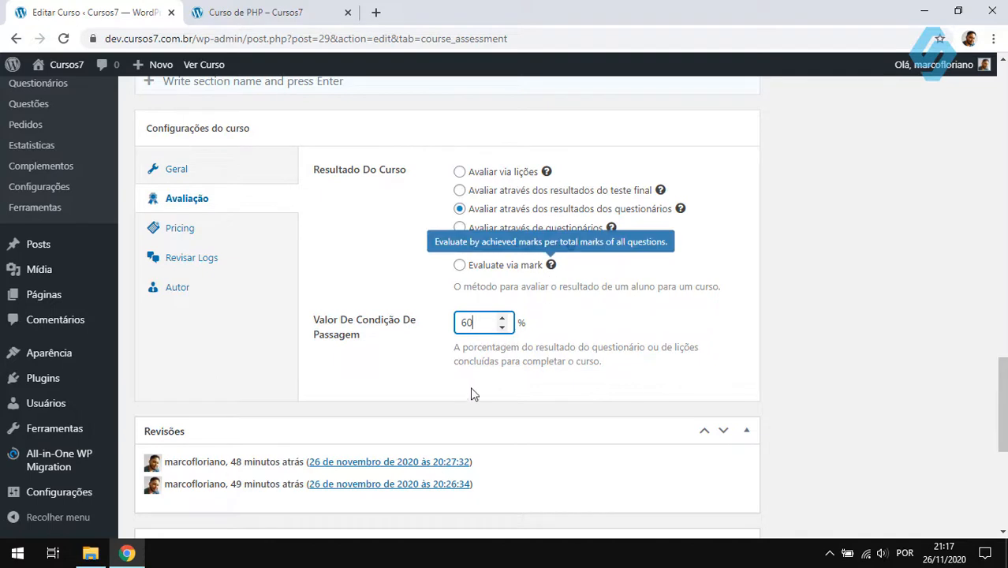
left_click(826, 256)
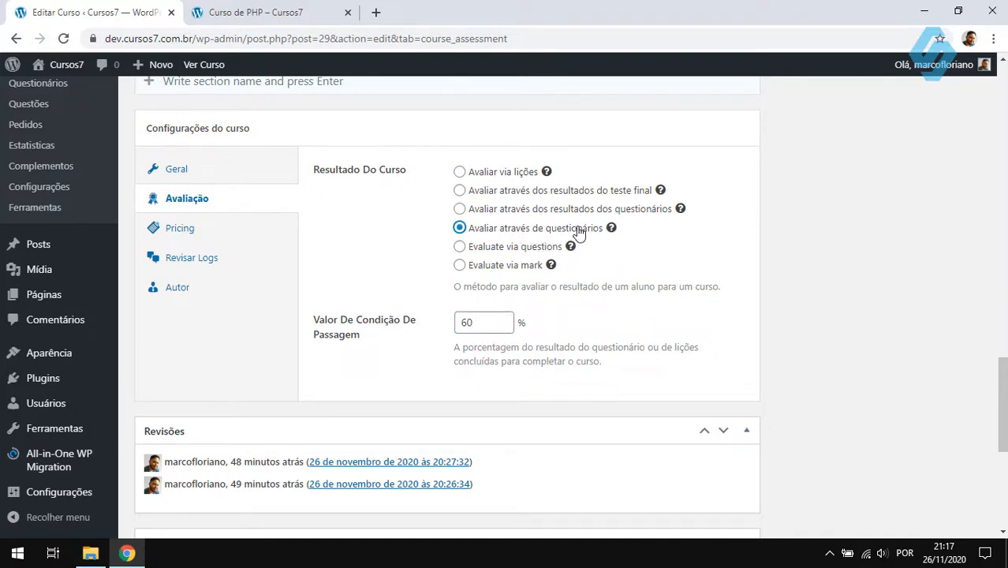
mouse_move(614, 229)
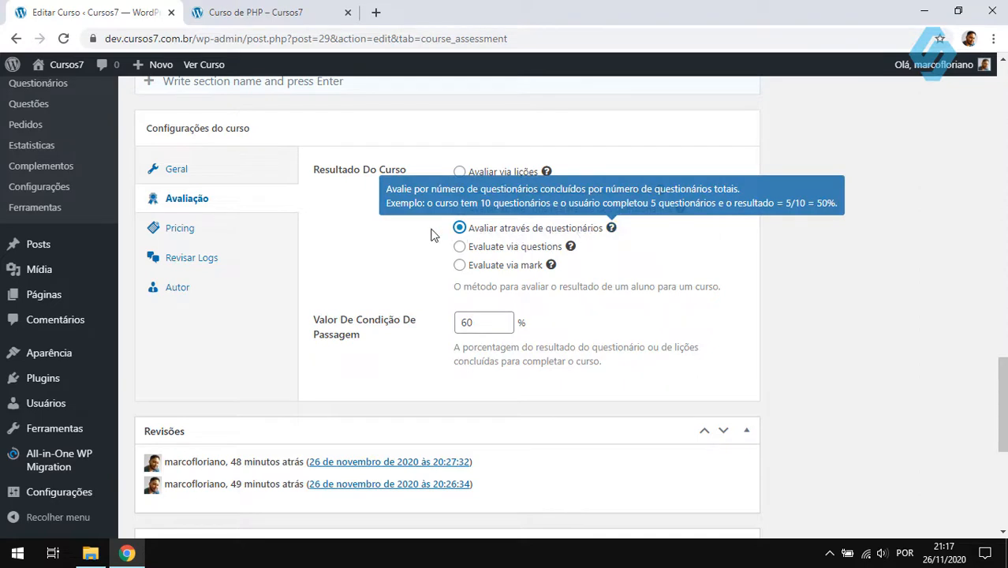
Set the course result to "Evaluate via questions" and compare its help note with the one for quiz results.
left_click(502, 248)
mouse_move(571, 247)
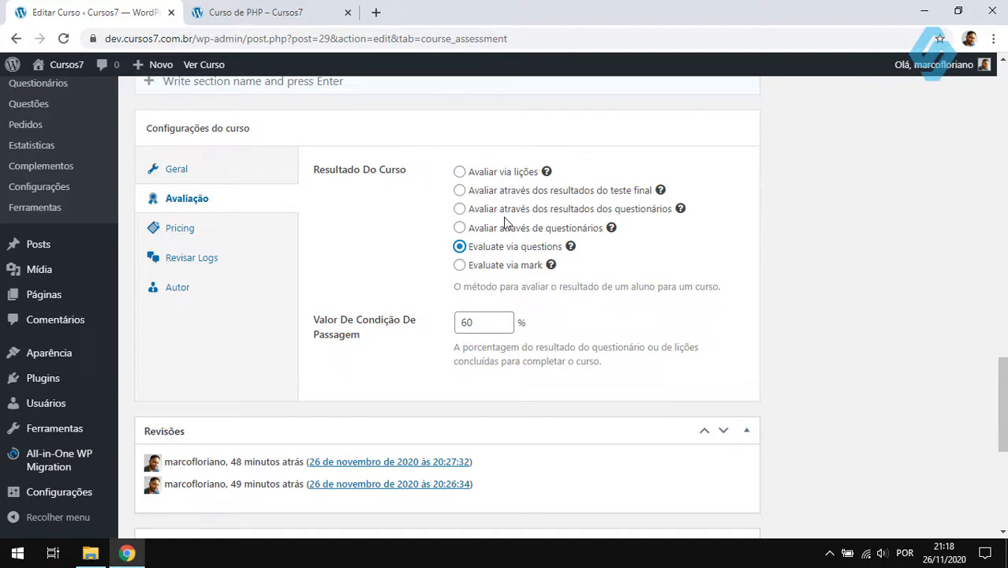
mouse_move(680, 212)
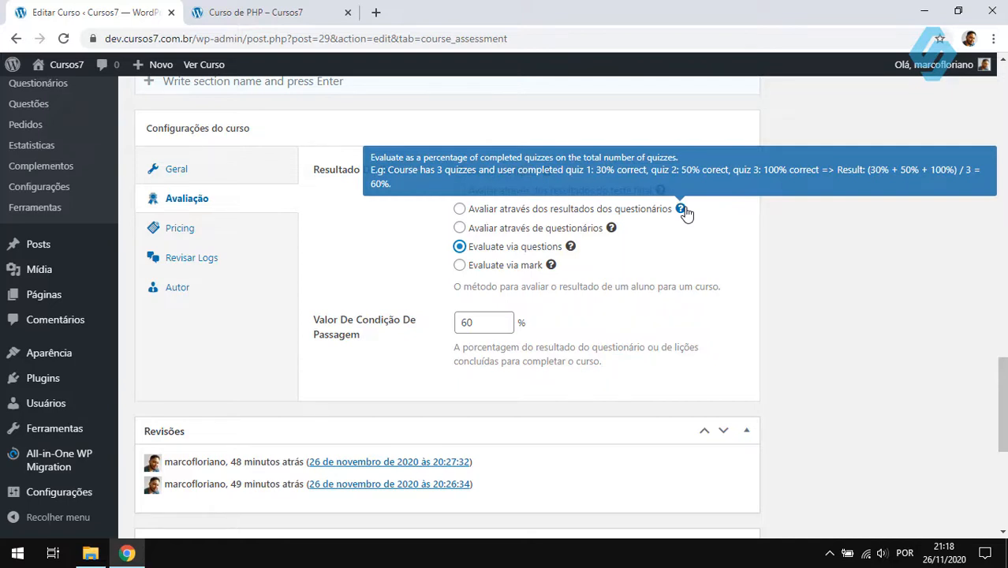
Switch the course result to "Avaliar através dos resultados dos questionários" and back to "Evaluate via questions", comparing their help notes.
left_click(595, 216)
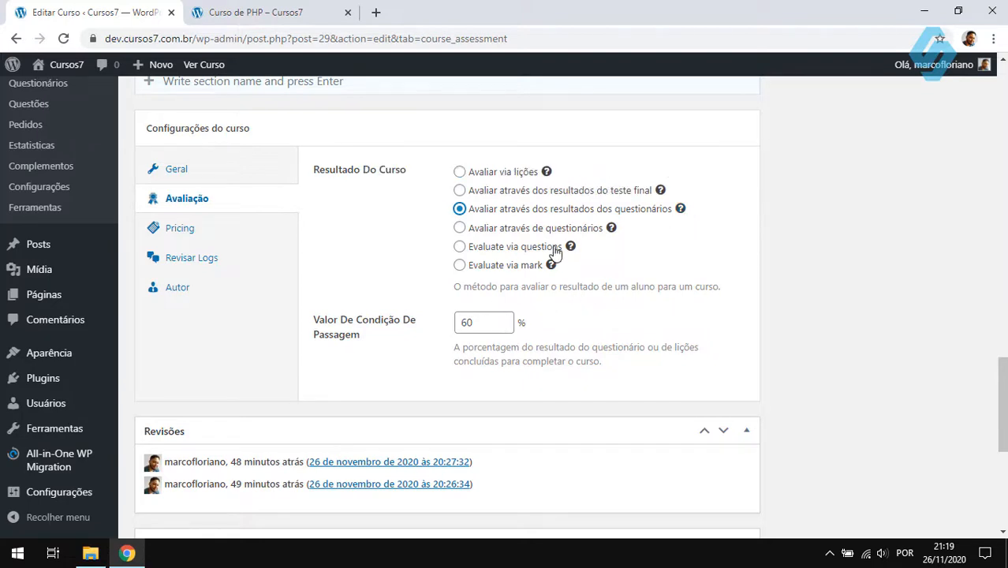
left_click(484, 248)
mouse_move(575, 248)
mouse_move(678, 213)
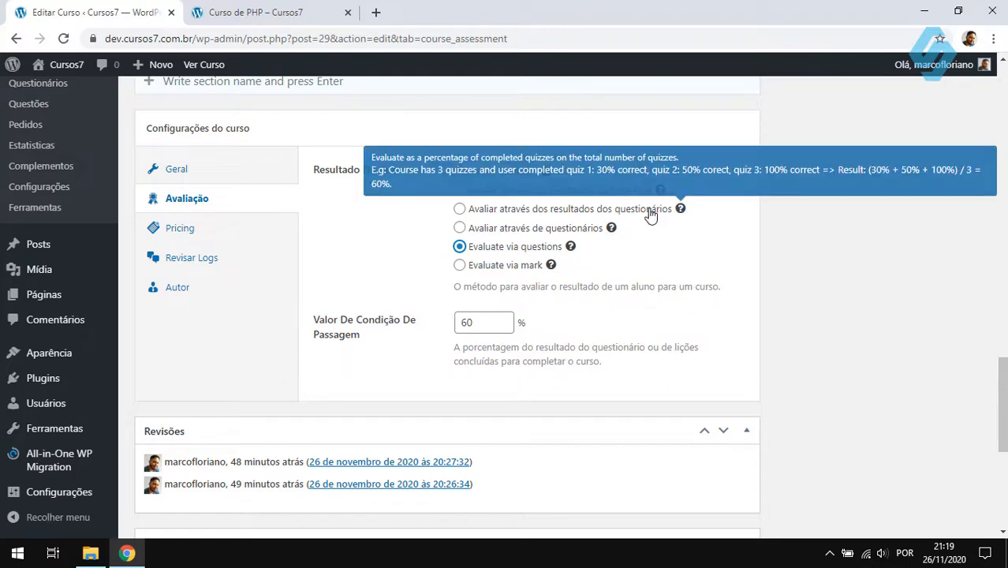
Set the course result to "Evaluate via mark" in the assessment settings.
scroll(59, 189, "up", 2)
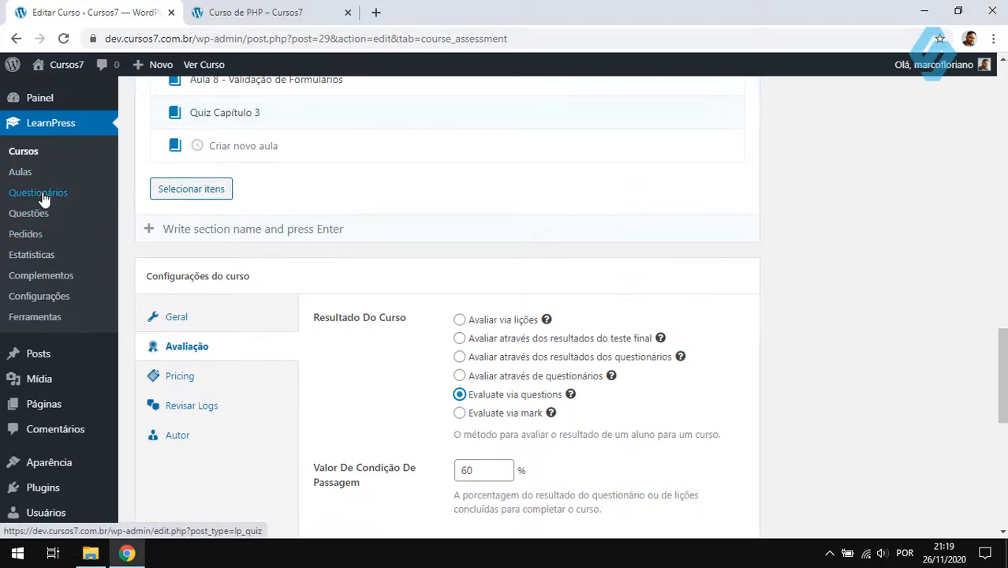
scroll(652, 308, "down", 2)
left_click(460, 266)
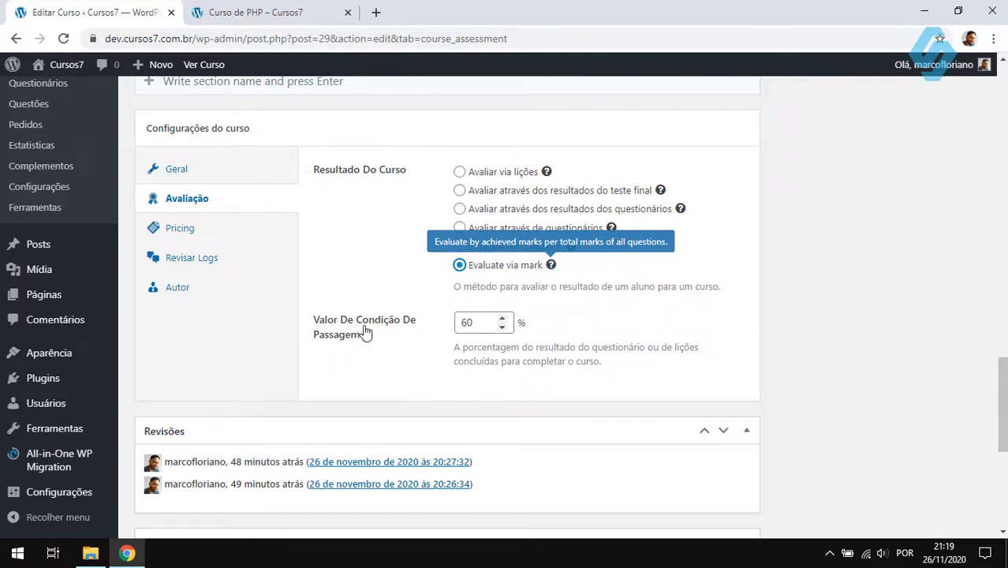
left_click(484, 321)
mouse_move(606, 230)
Set the course result to "Avaliar via lições".
scroll(343, 300, "up", 2)
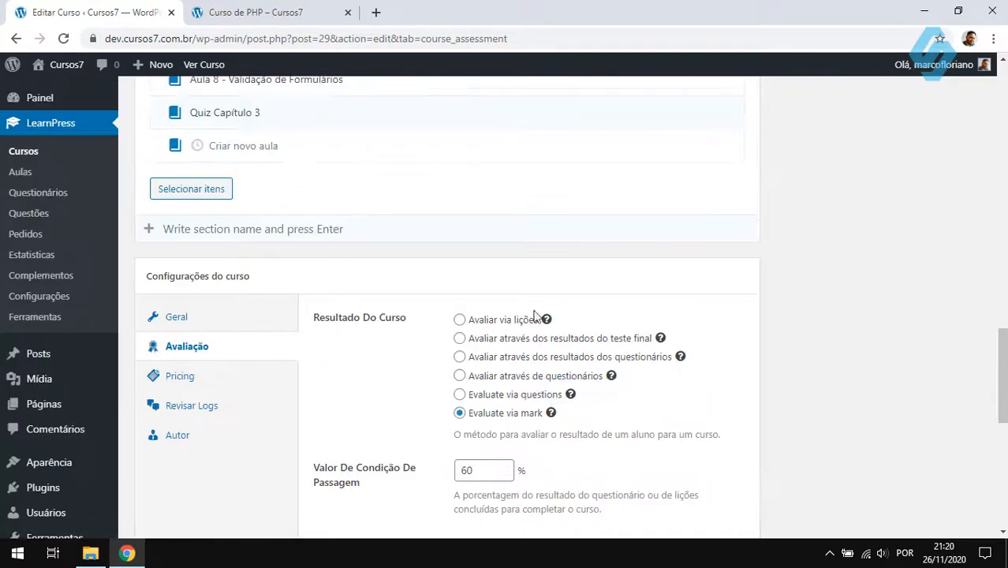
left_click(462, 324)
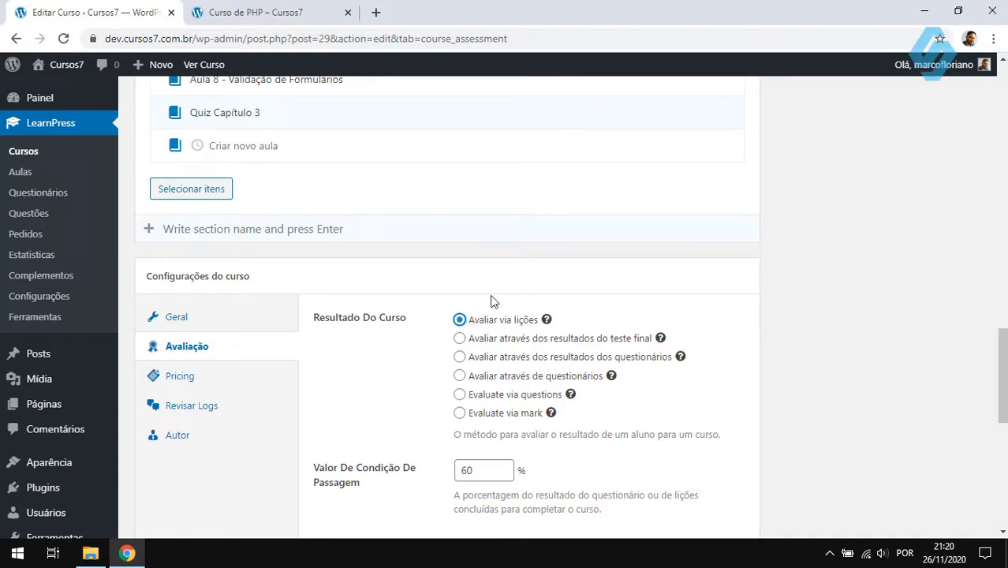